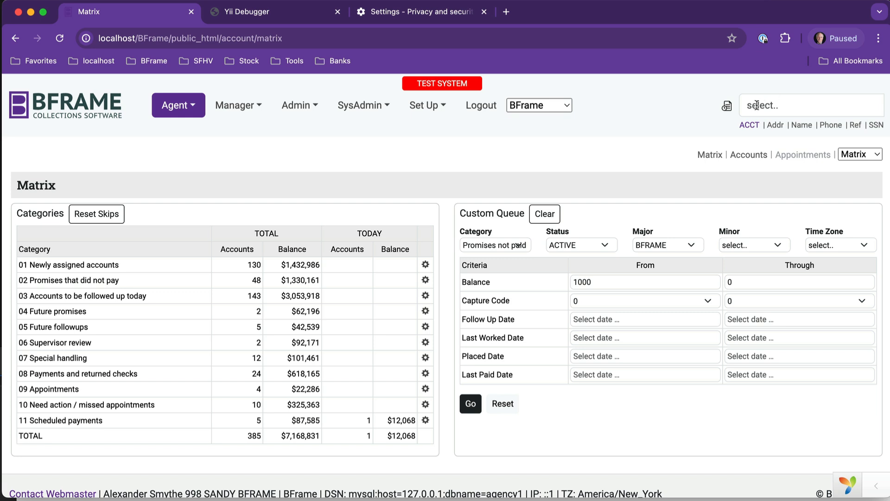
# - Search for the customer by account number using the top-right search box and ACCT
pyautogui.moveTo(731, 108)
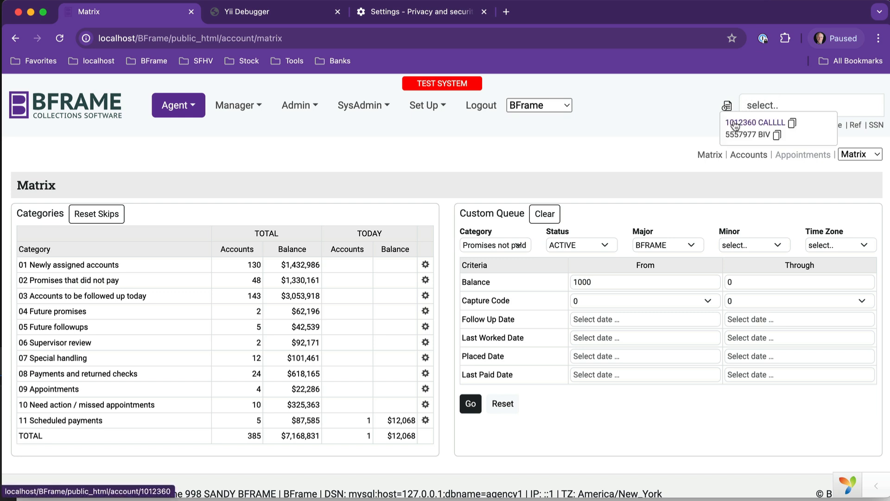
pyautogui.click(771, 103)
pyautogui.click(749, 126)
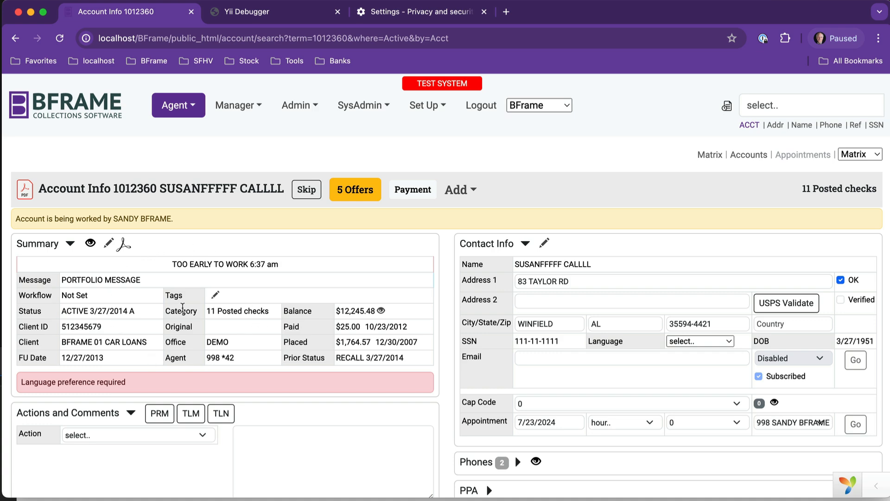
# - Review the account's payment history, then bring up the settlement Offers list
pyautogui.scroll(-5, 594, 311)
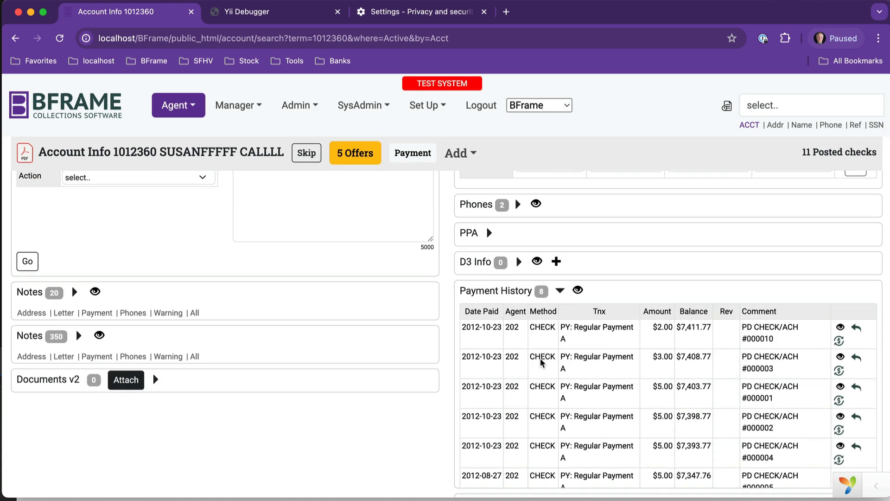
pyautogui.scroll(-1, 548, 382)
pyautogui.scroll(1, 547, 382)
pyautogui.scroll(5, 487, 339)
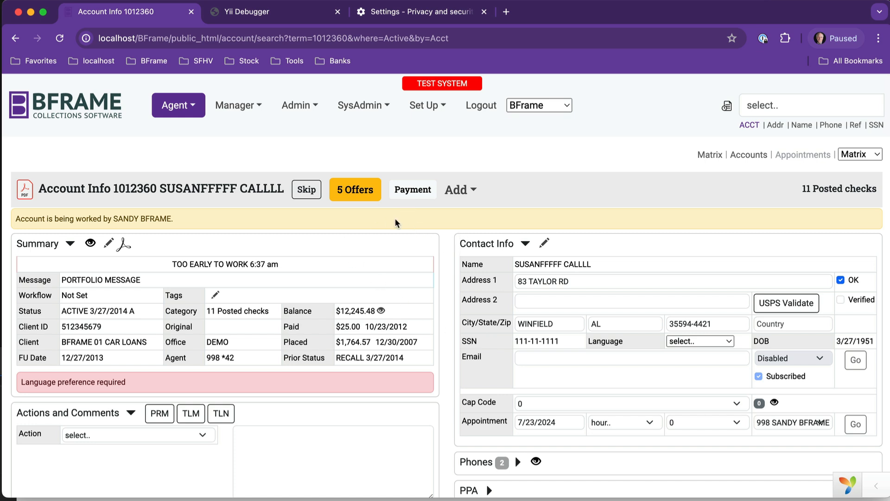
pyautogui.click(364, 192)
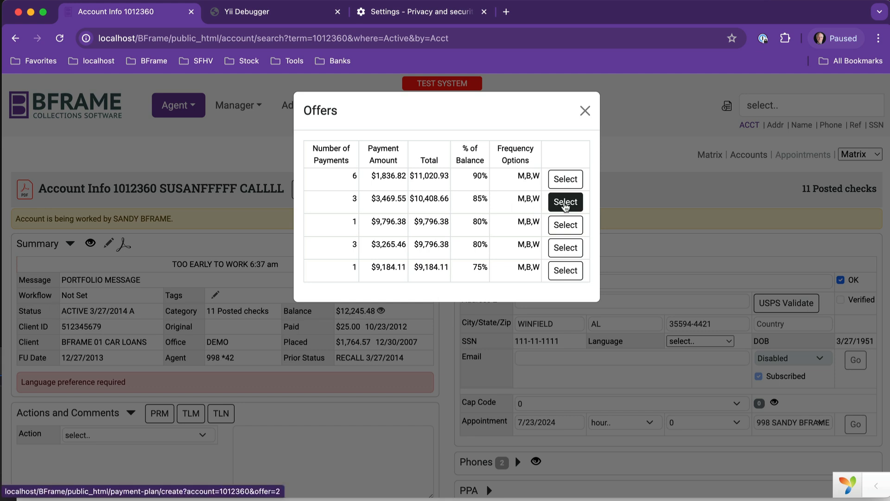
# - Choose the 3-payment offer of $3,469.55 each, totalling $10,408.66 at 85%
pyautogui.click(565, 204)
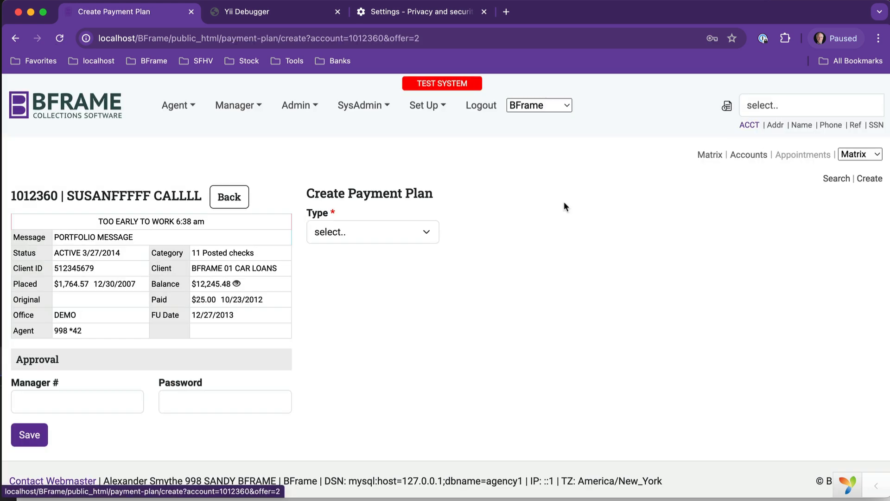
# - Set the plan type to USAEPAY ACH SCHEDULED and scroll down to the payment calculator
pyautogui.click(424, 232)
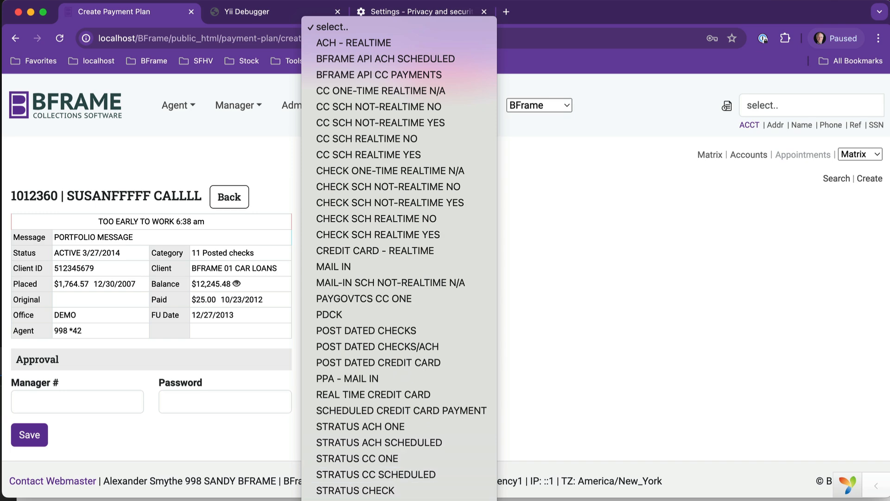
pyautogui.click(394, 500)
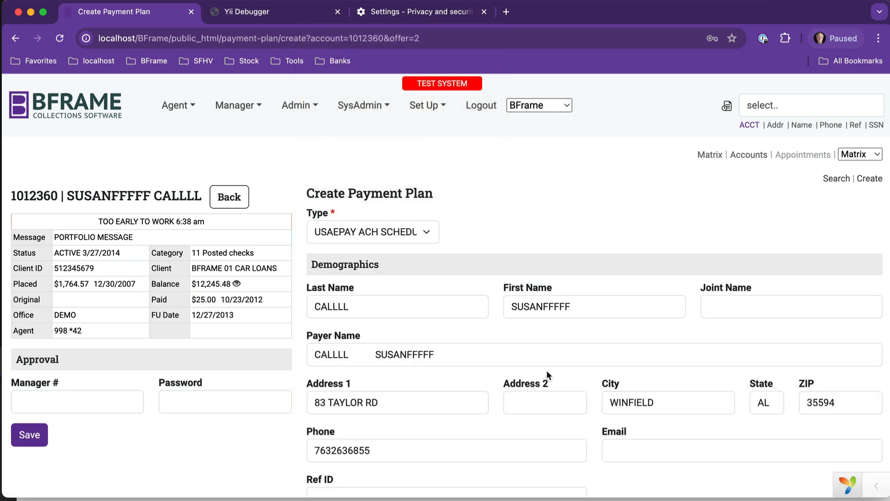
pyautogui.scroll(-3, 546, 370)
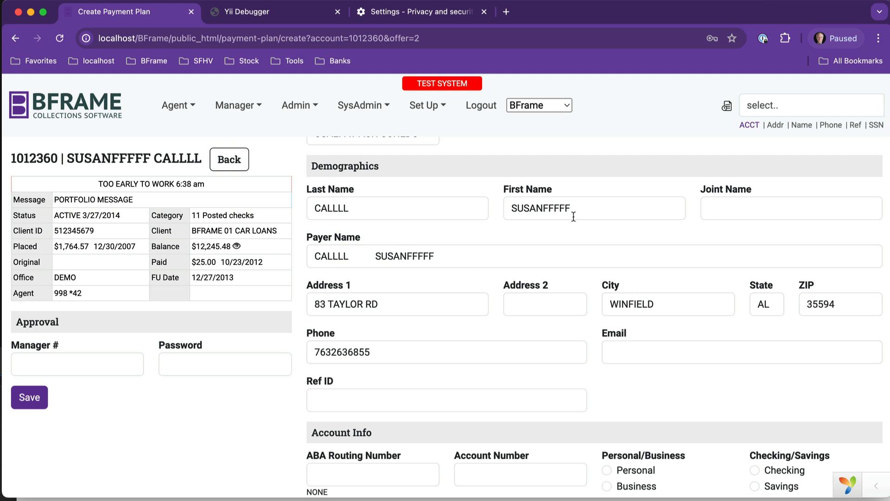
pyautogui.scroll(-8, 573, 217)
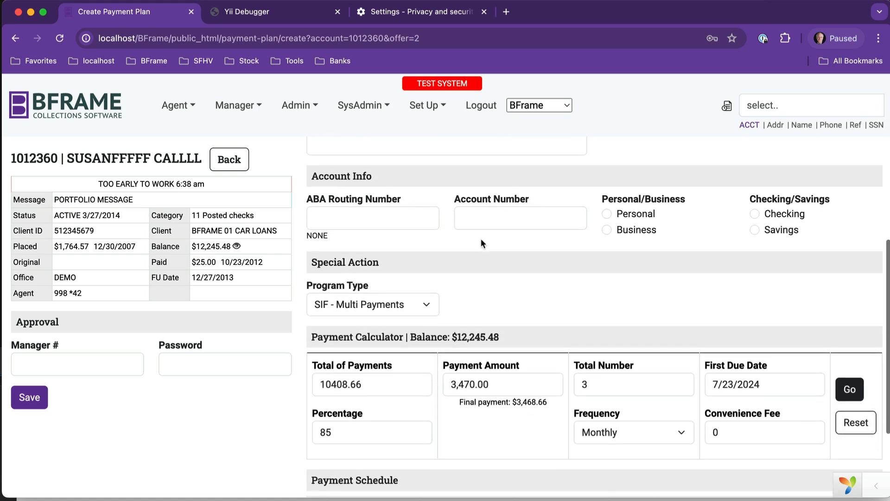
# - Enter the bank routing and account numbers and mark the account Personal and Checking
pyautogui.click(346, 218)
pyautogui.write('12')
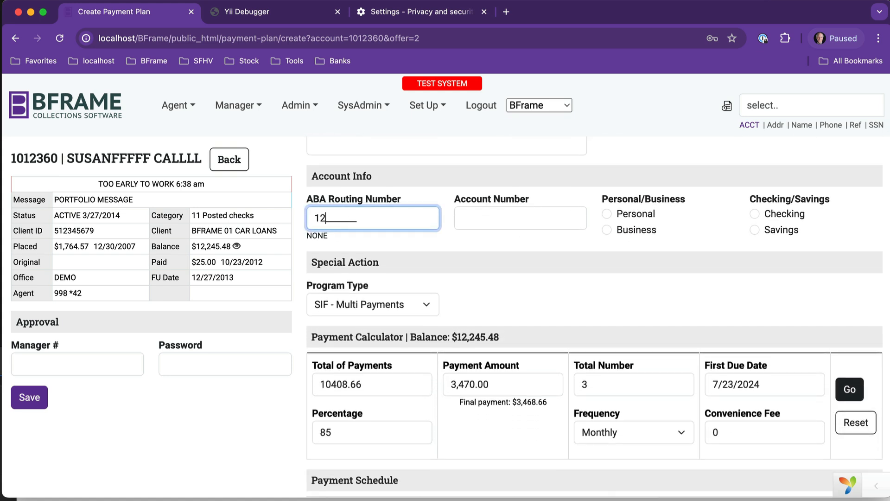
pyautogui.write('3456789')
pyautogui.press('Tab')
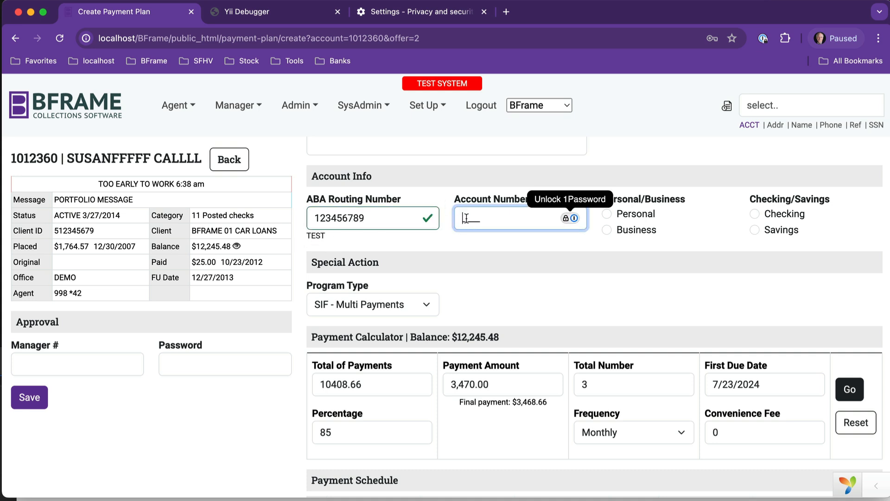
pyautogui.write('123456789')
pyautogui.click(621, 216)
pyautogui.click(755, 214)
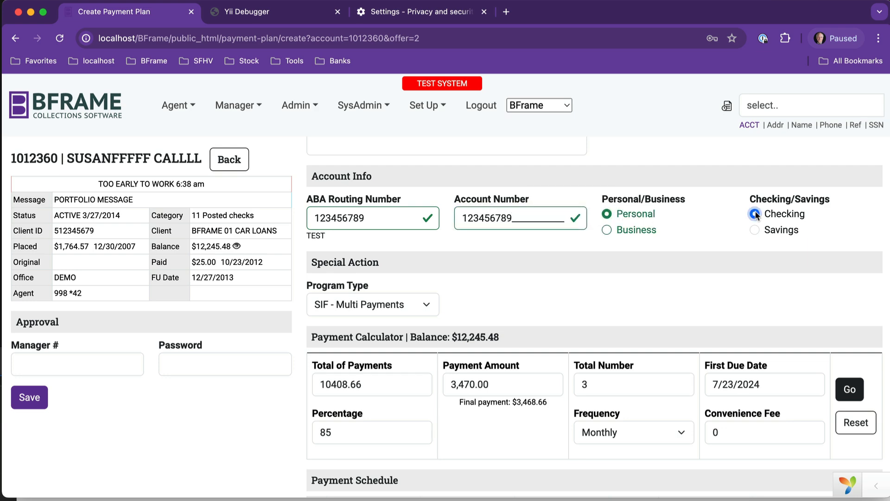
pyautogui.scroll(-3, 556, 282)
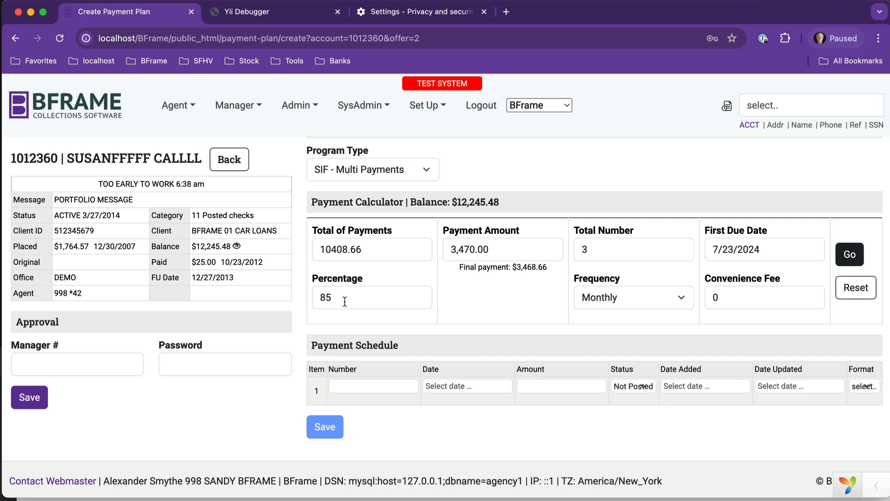
# - Try 90% and 6 payments in the calculator to compare the recalculated amounts
pyautogui.moveTo(344, 302); pyautogui.dragTo(314, 297)
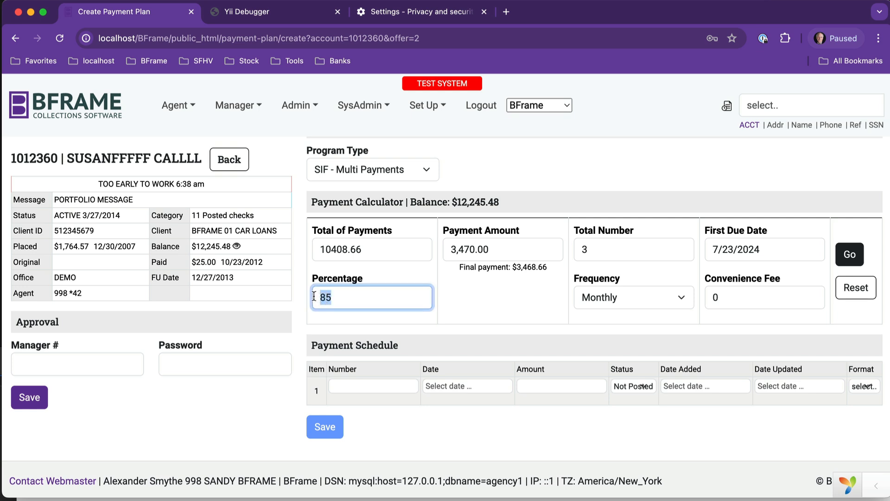
pyautogui.write('90')
pyautogui.press('Tab')
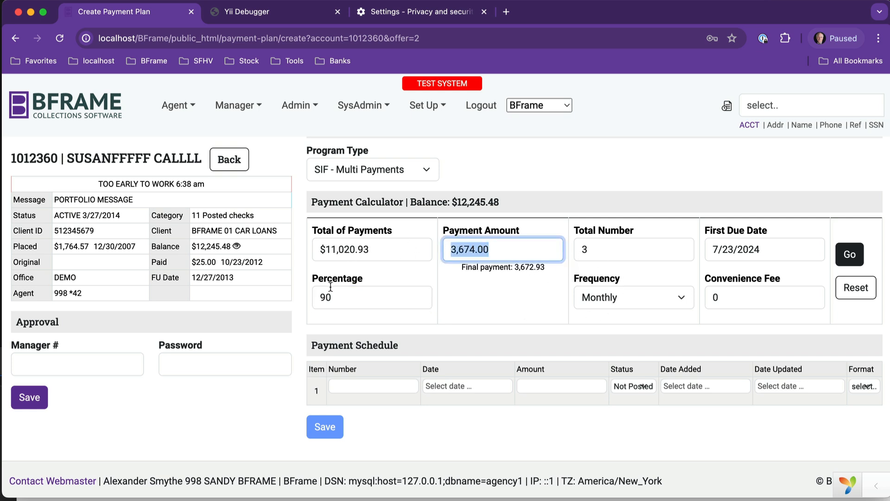
pyautogui.moveTo(333, 295); pyautogui.dragTo(296, 300)
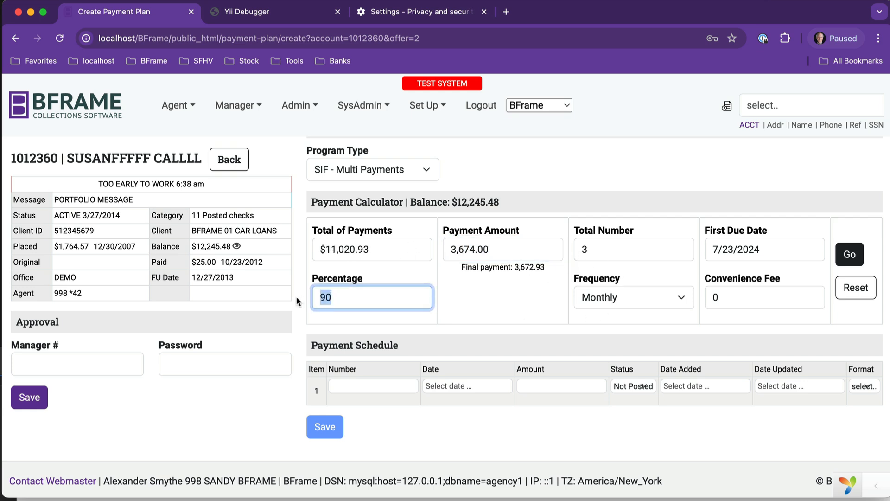
pyautogui.moveTo(587, 250); pyautogui.dragTo(572, 251)
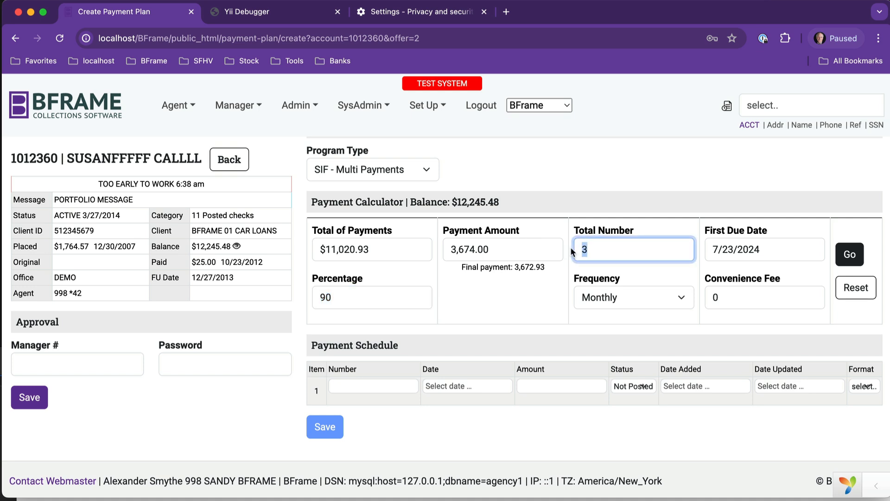
pyautogui.write('6')
pyautogui.press('Tab')
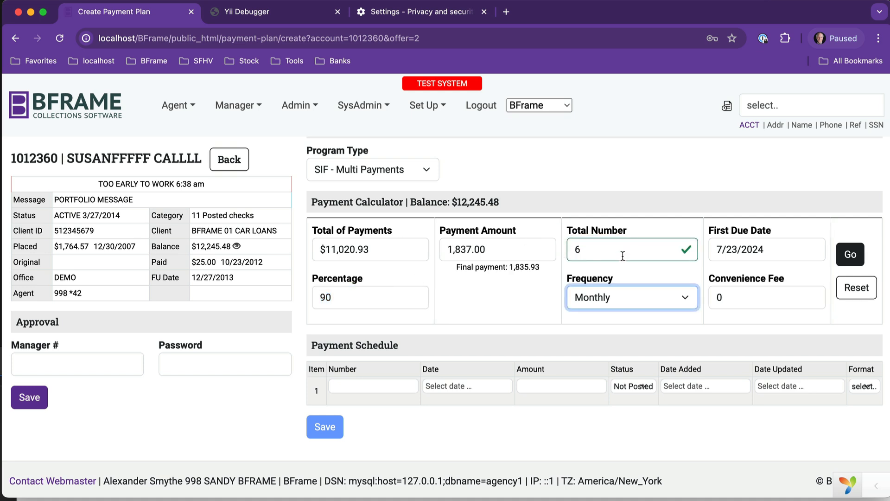
# - Reset to 85% over 3 monthly payments and generate the three-row schedule
pyautogui.moveTo(331, 297); pyautogui.dragTo(306, 297)
pyautogui.write('85')
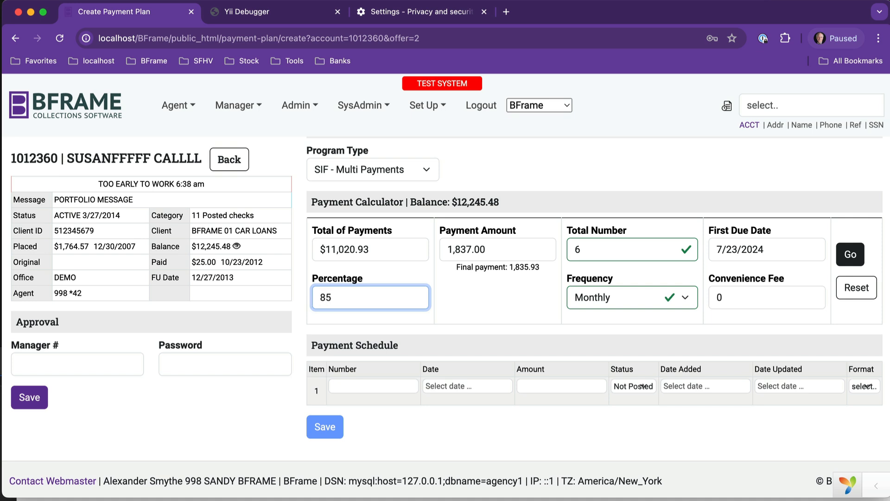
pyautogui.press('Tab')
pyautogui.moveTo(582, 245); pyautogui.dragTo(567, 246)
pyautogui.write('3')
pyautogui.press('Tab')
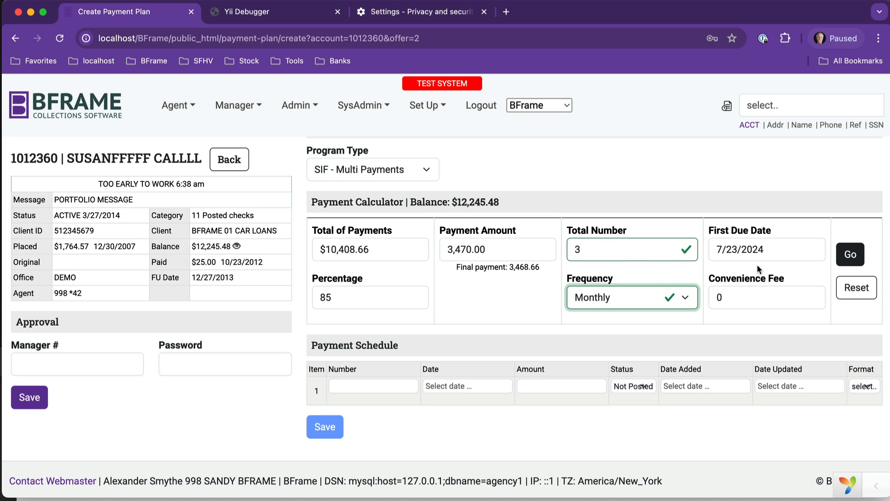
pyautogui.click(850, 258)
# - Move payments two and three to 8/30 and 9/30/2024, then save the plan
pyautogui.scroll(-1, 571, 420)
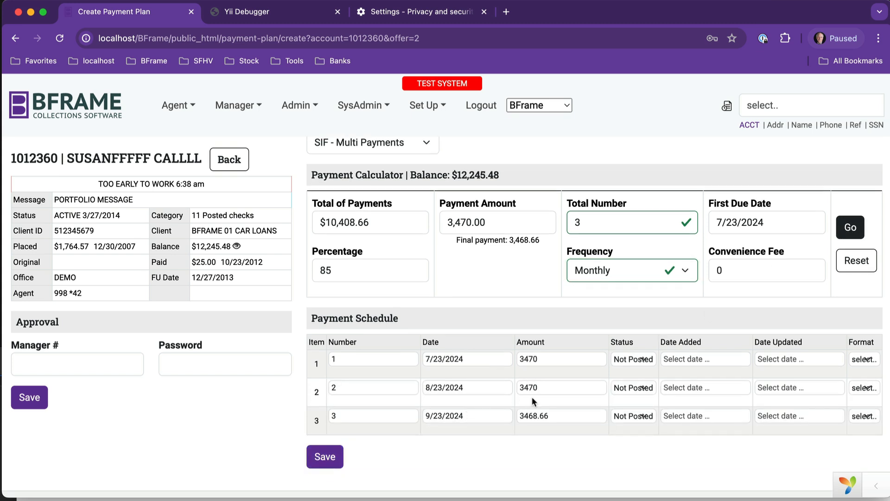
pyautogui.click(442, 389)
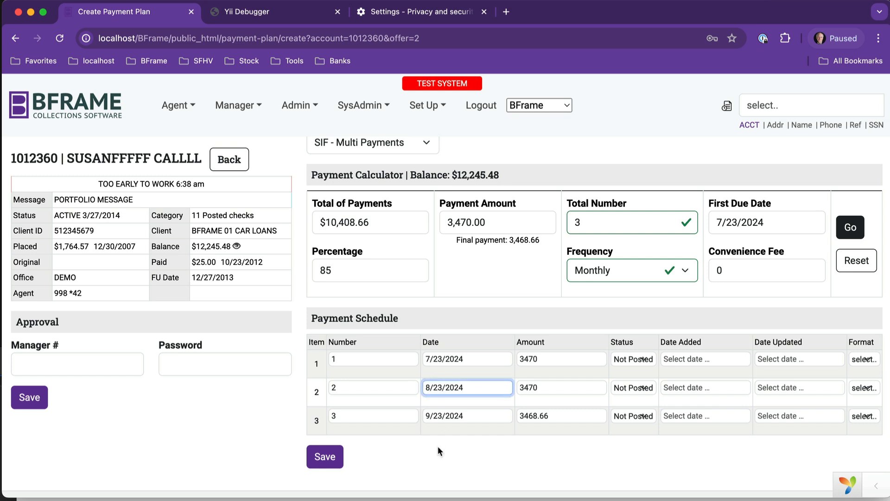
pyautogui.press('BackSpace')
pyautogui.press('BackSpace')
pyautogui.write('30')
pyautogui.click(441, 415)
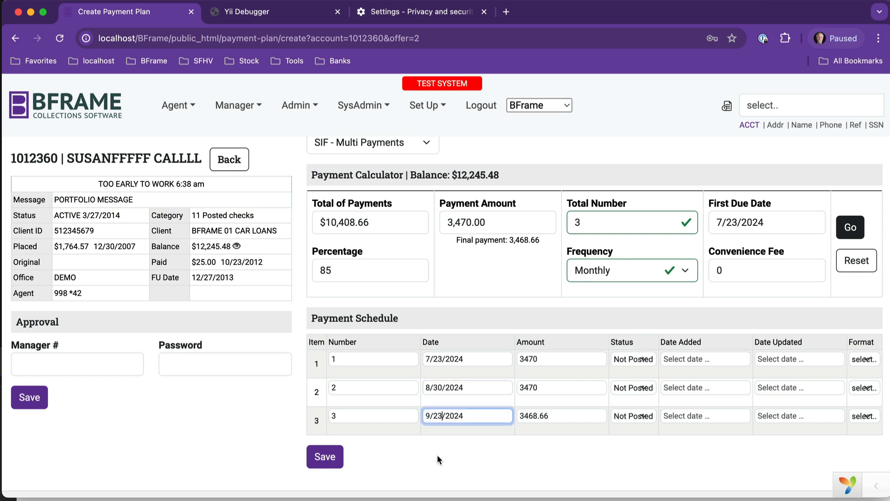
pyautogui.press('BackSpace')
pyautogui.press('BackSpace')
pyautogui.write('30')
pyautogui.scroll(1, 520, 399)
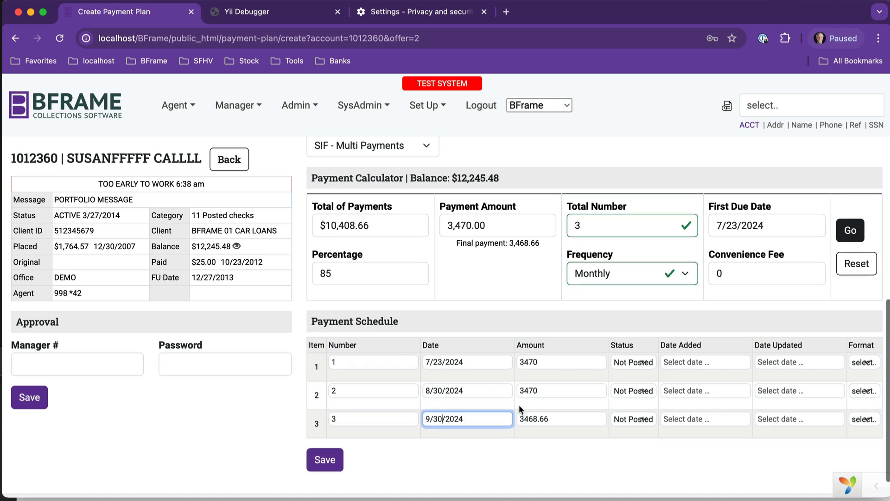
pyautogui.click(330, 462)
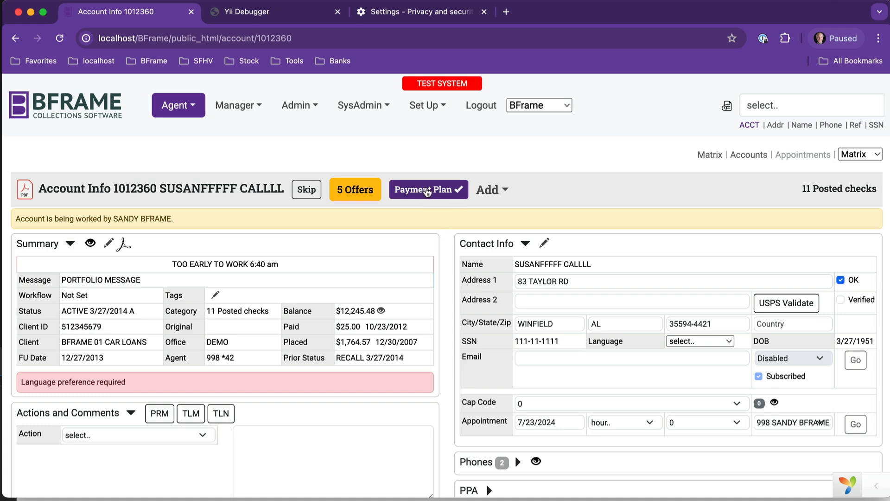
# - Check the saved plan's three Not Posted ACH payments, then return to Account Info
pyautogui.click(440, 199)
pyautogui.scroll(-4, 460, 279)
pyautogui.scroll(-6, 461, 284)
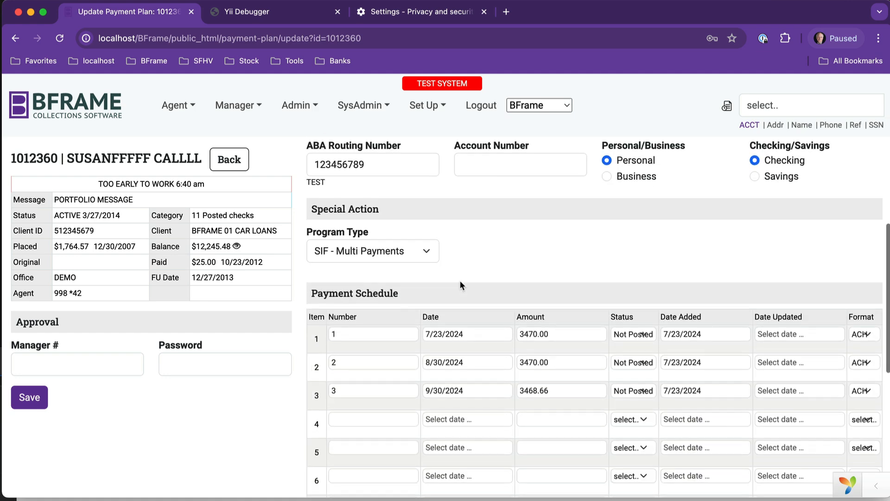
pyautogui.scroll(10, 507, 313)
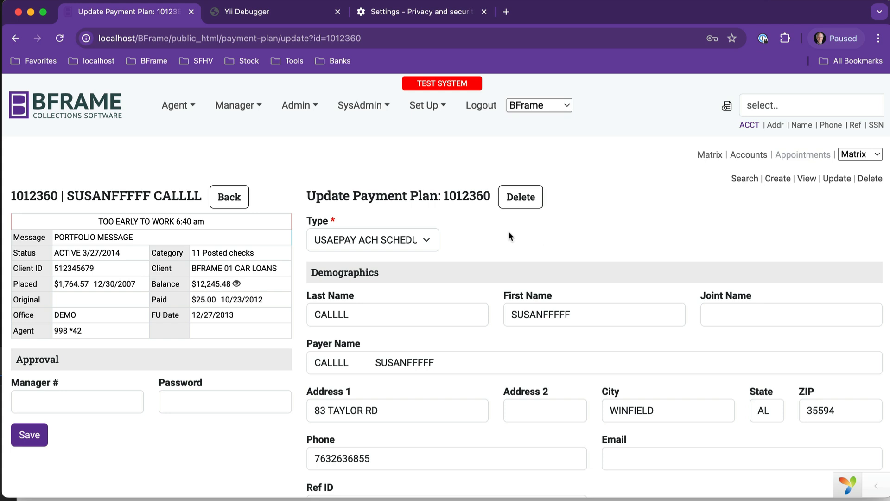
pyautogui.click(236, 197)
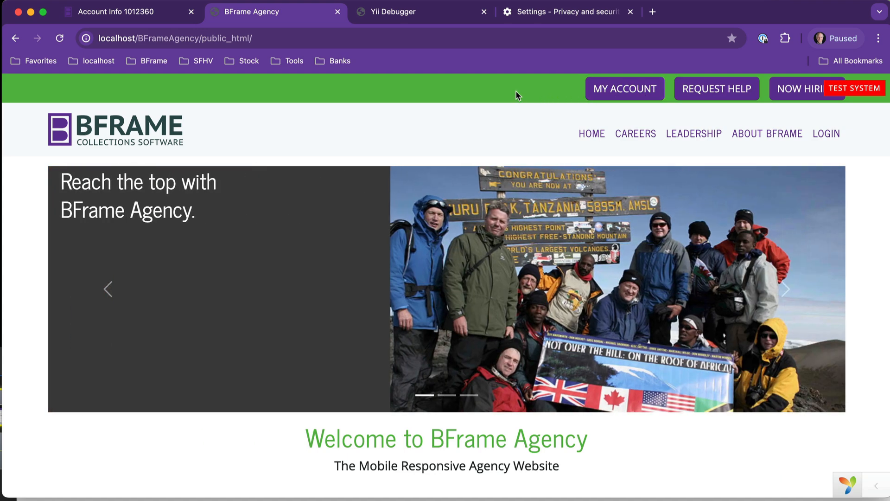
# - Go to the Make A Payment page on the BFrame Agency site and select the Account field
pyautogui.scroll(-5, 491, 224)
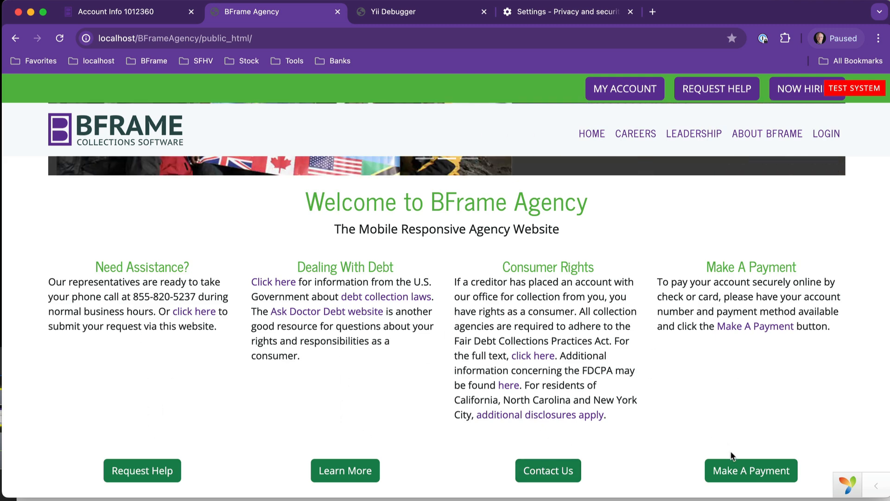
pyautogui.click(740, 472)
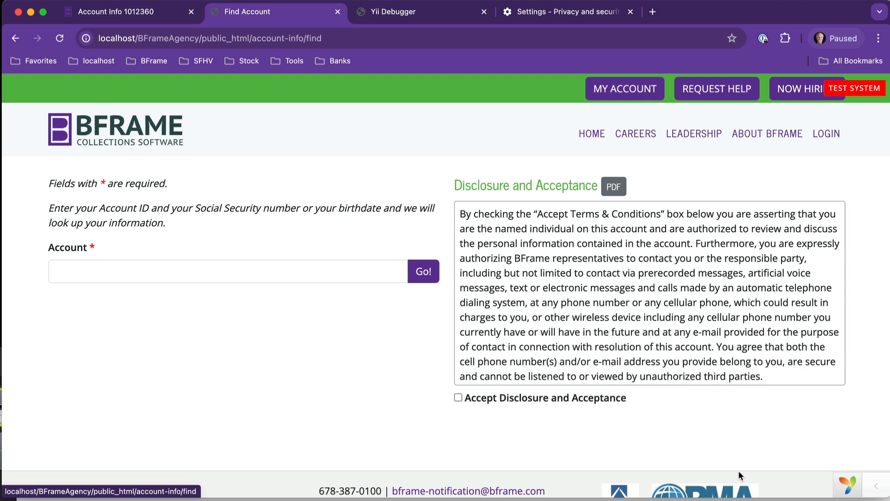
pyautogui.click(178, 273)
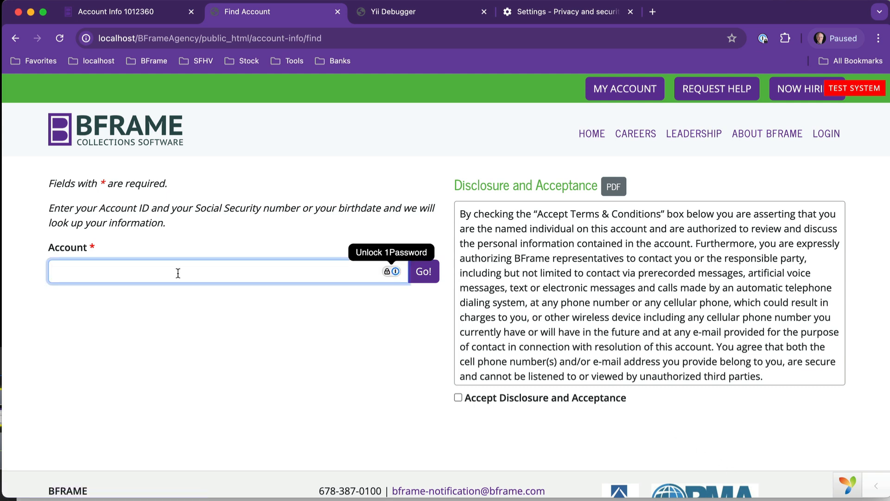
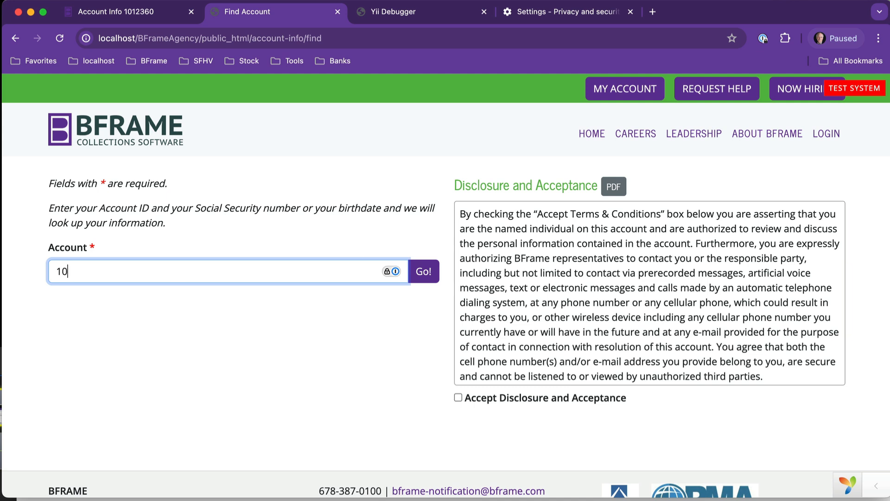
# - Enter the customer's account ID, accept the disclosure terms, and look up the account
pyautogui.click(459, 397)
pyautogui.click(424, 271)
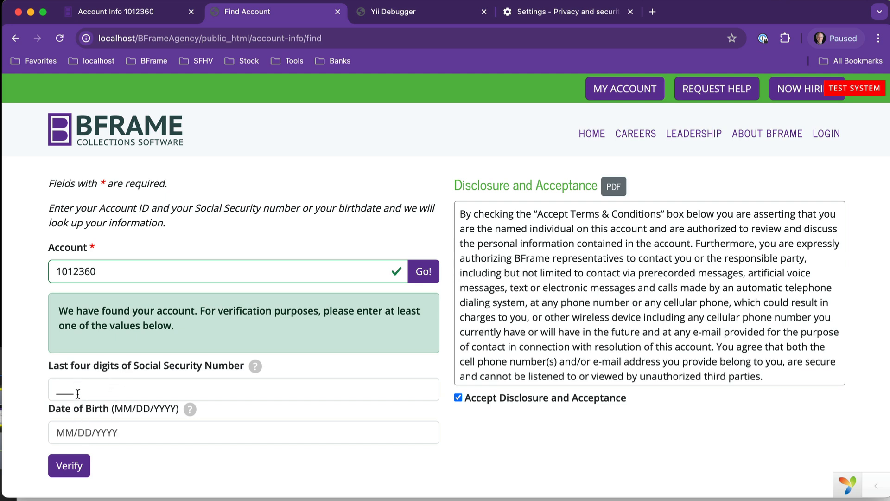
# - Verify the customer's identity with the last four digits of their SSN
pyautogui.click(98, 391)
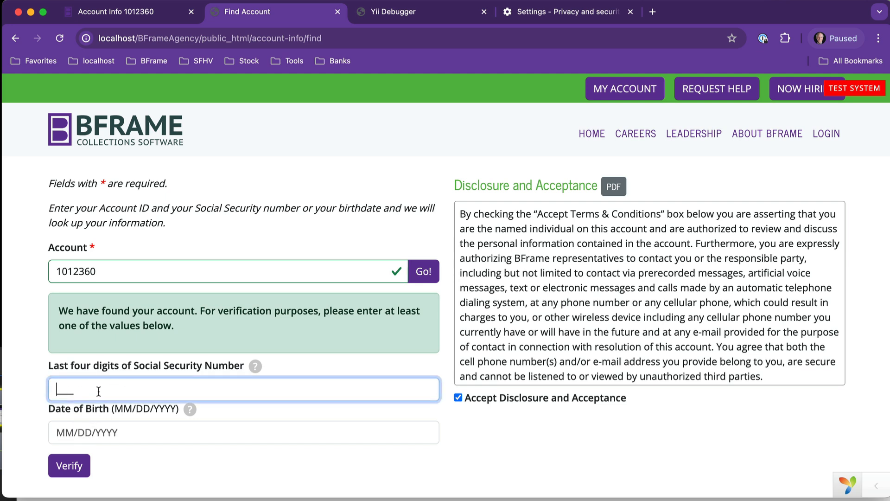
pyautogui.write('1111')
pyautogui.click(70, 466)
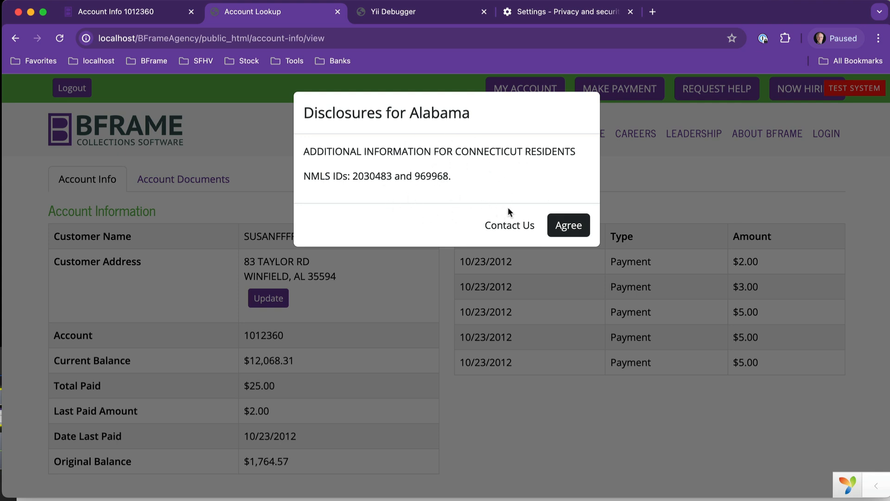
# - Agree to the Alabama disclosures and scroll down to the Take Action section
pyautogui.click(573, 228)
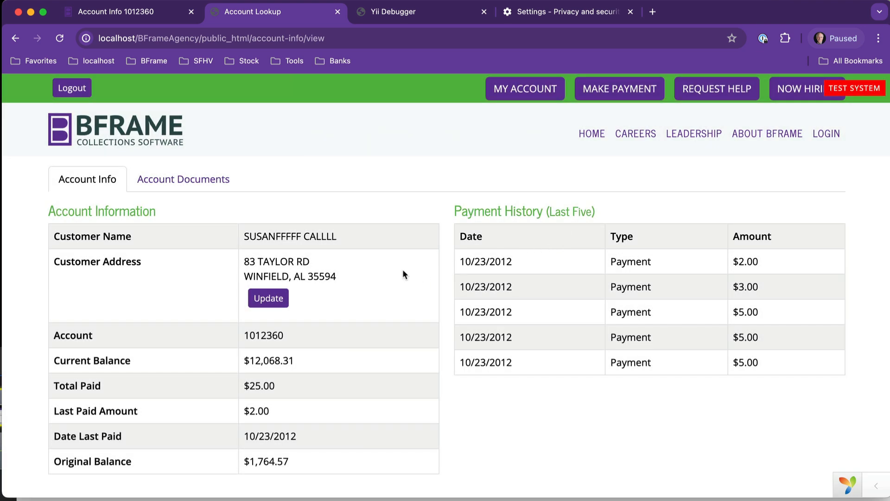
pyautogui.scroll(-1, 386, 280)
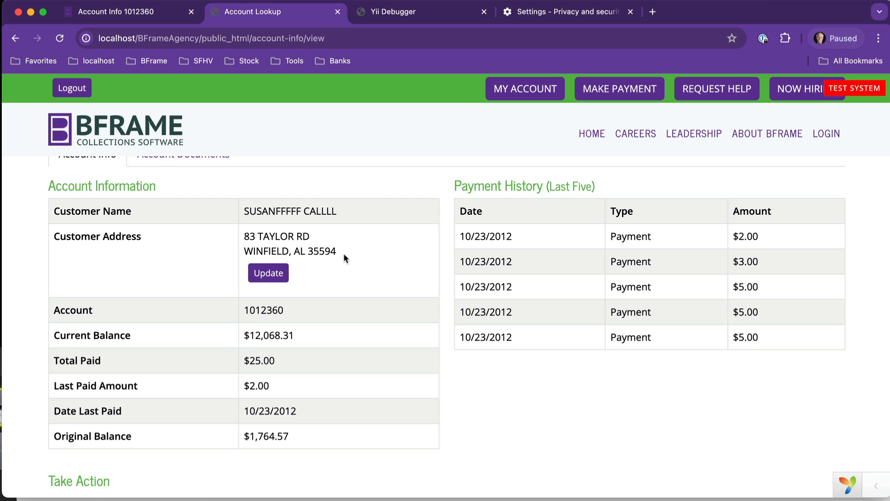
pyautogui.scroll(-2, 344, 258)
pyautogui.scroll(-2, 344, 258)
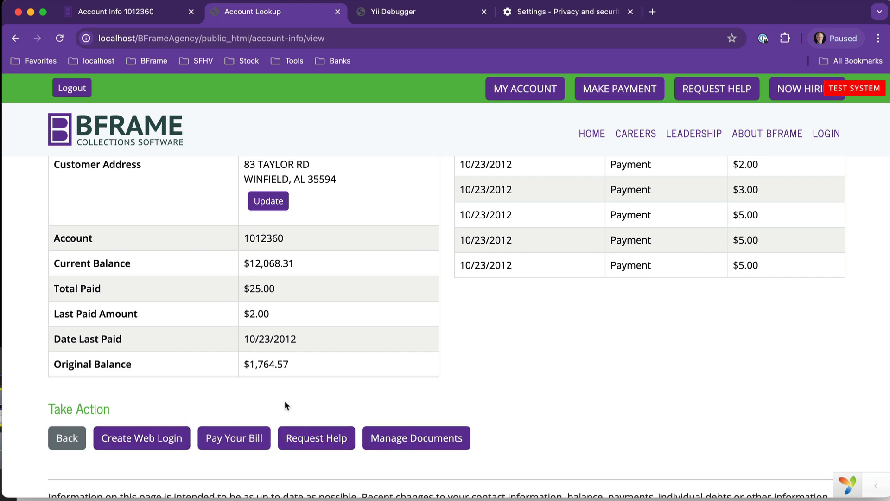
pyautogui.scroll(-1, 285, 400)
# - Start paying the bill, agree to the additional disclosures, and set Phone Type to Cell
pyautogui.click(236, 405)
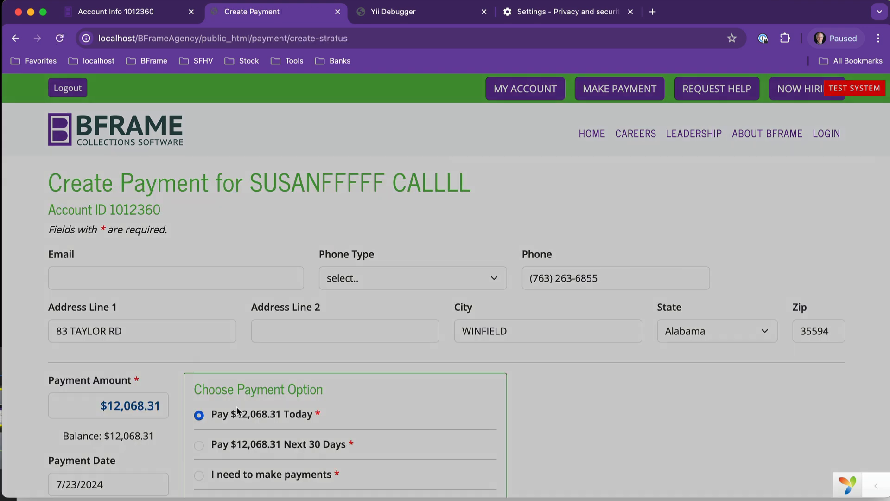
pyautogui.click(570, 204)
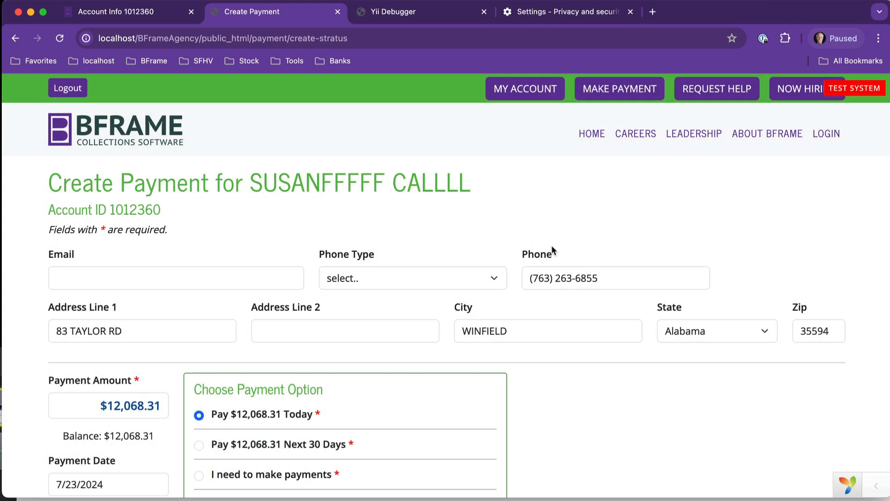
pyautogui.click(352, 279)
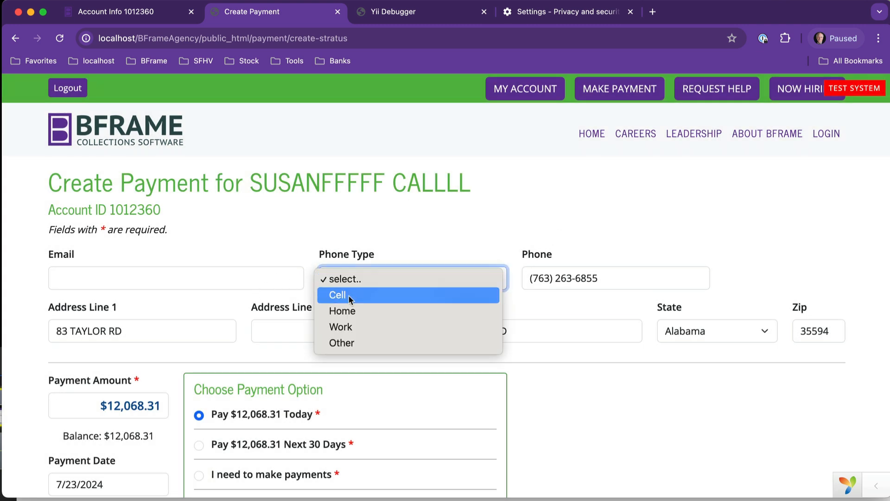
pyautogui.click(348, 296)
pyautogui.scroll(-1, 352, 316)
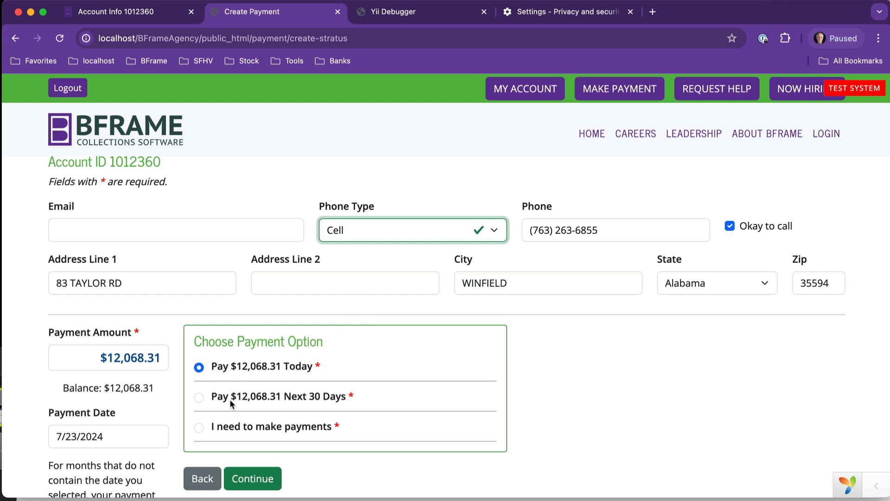
# - Accept the monthly three-payment offer with the first payment dated 7/25/2024
pyautogui.click(199, 428)
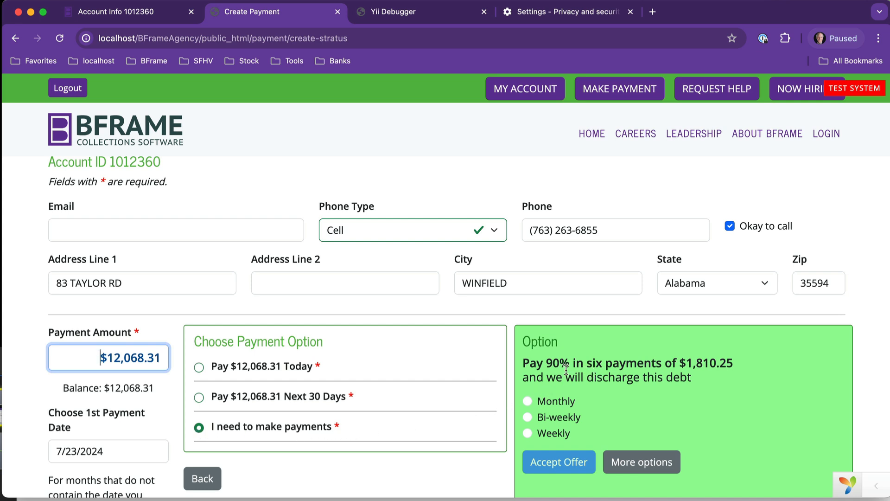
pyautogui.click(622, 461)
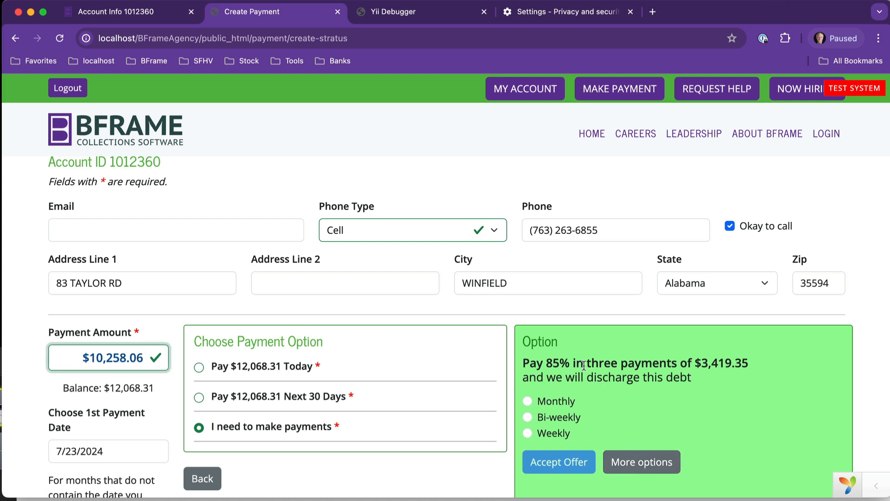
pyautogui.scroll(-1, 585, 362)
pyautogui.scroll(-1, 585, 361)
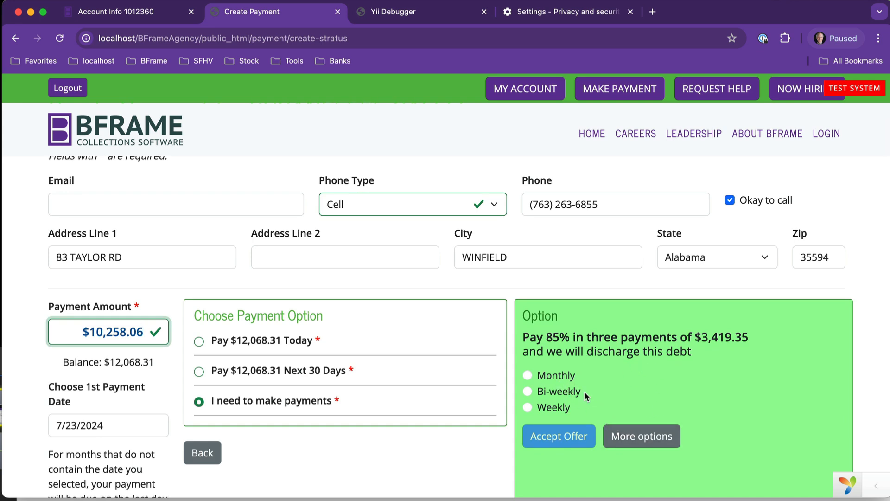
pyautogui.click(559, 379)
pyautogui.click(559, 439)
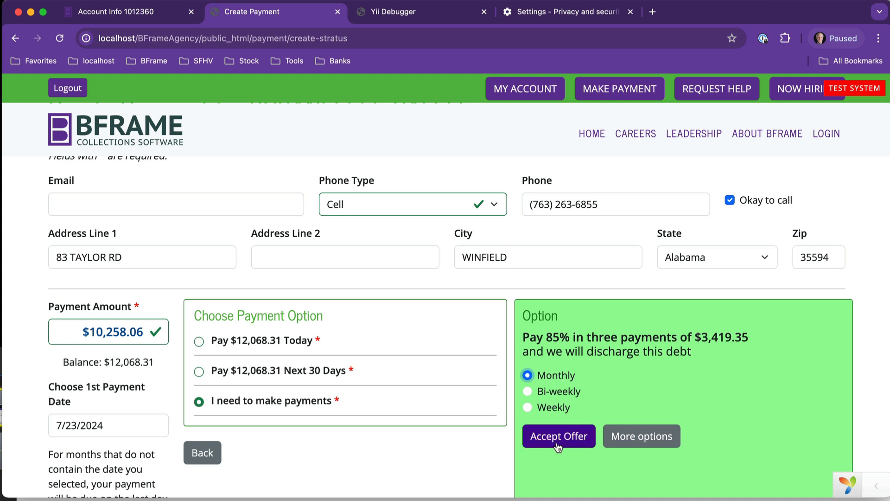
pyautogui.click(78, 426)
pyautogui.press('BackSpace')
pyautogui.write('5')
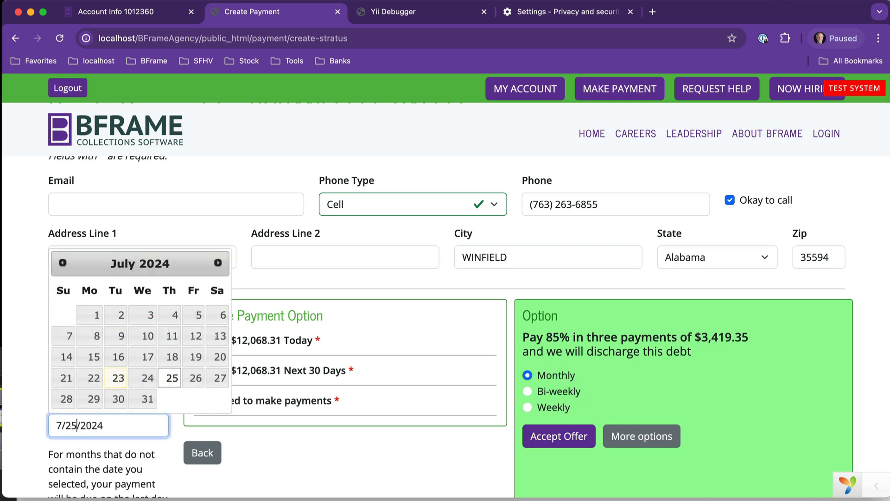
pyautogui.click(258, 444)
pyautogui.click(538, 445)
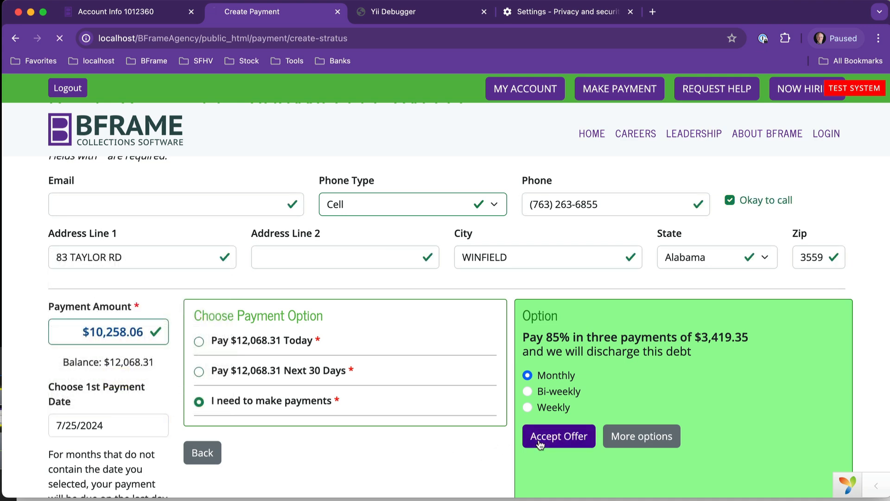
pyautogui.scroll(-3, 391, 394)
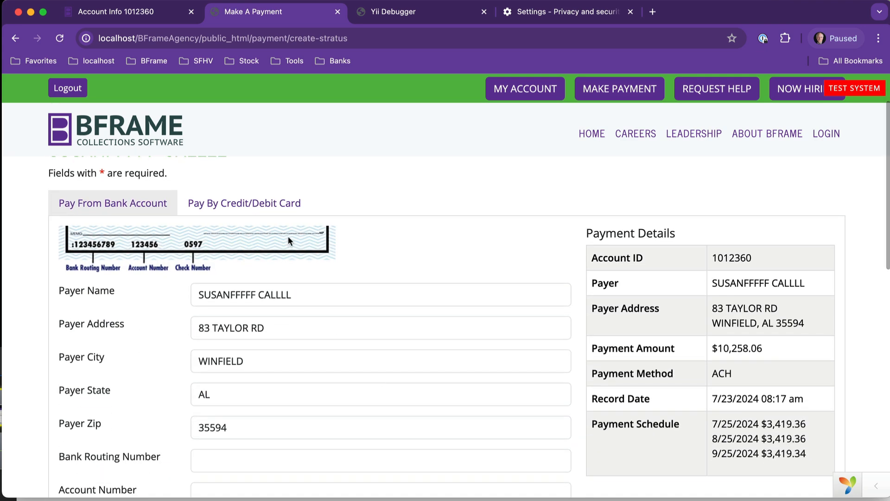
# - Choose Pay From Bank Account and enter the bank routing number
pyautogui.click(267, 204)
pyautogui.click(100, 268)
pyautogui.scroll(-5, 238, 344)
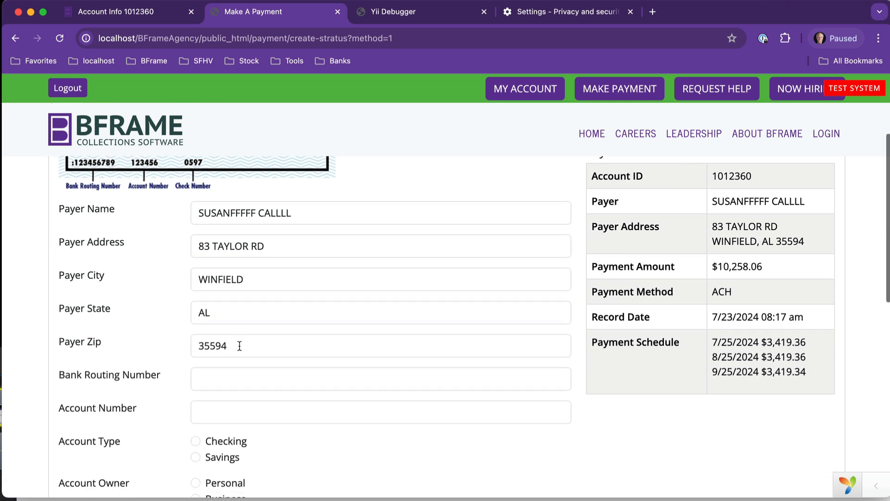
pyautogui.click(220, 382)
pyautogui.write('12345')
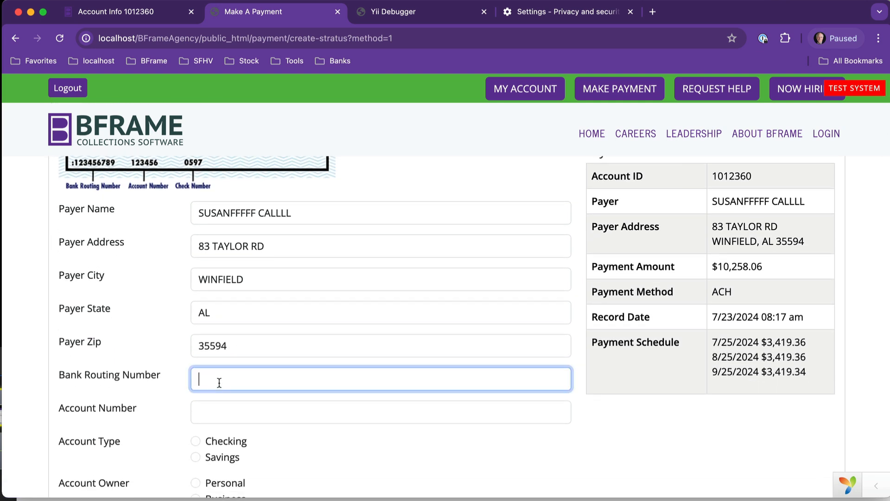
pyautogui.write('6789')
pyautogui.press('Tab')
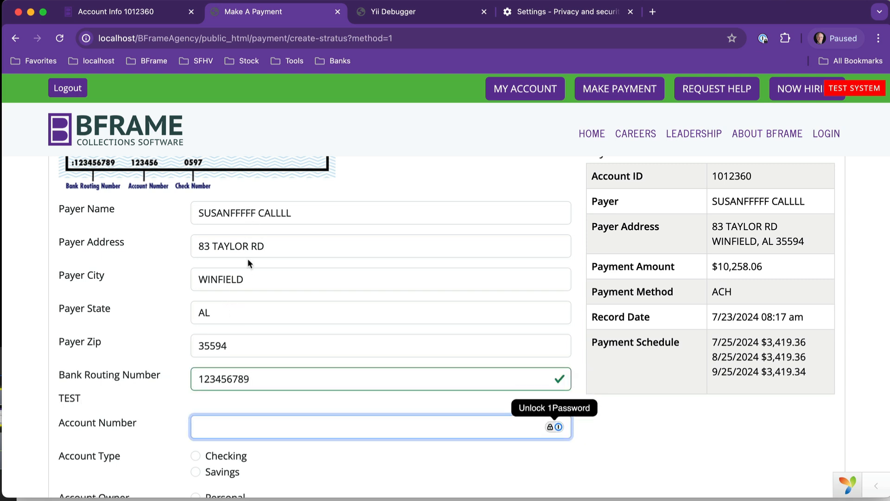
# - Enter the bank account number, choose Checking and Personal, pick the middle signature, and submit
pyautogui.scroll(-1, 250, 281)
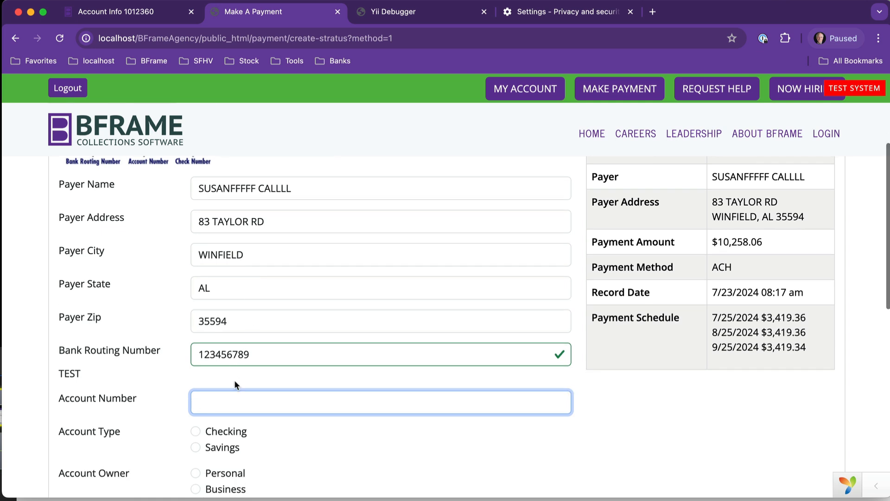
pyautogui.click(226, 404)
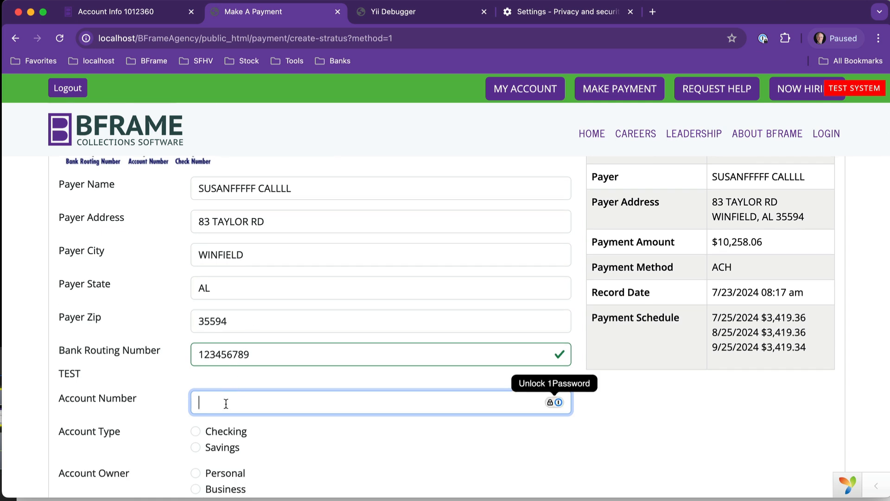
pyautogui.write('123456789')
pyautogui.click(202, 429)
pyautogui.click(197, 429)
pyautogui.click(195, 439)
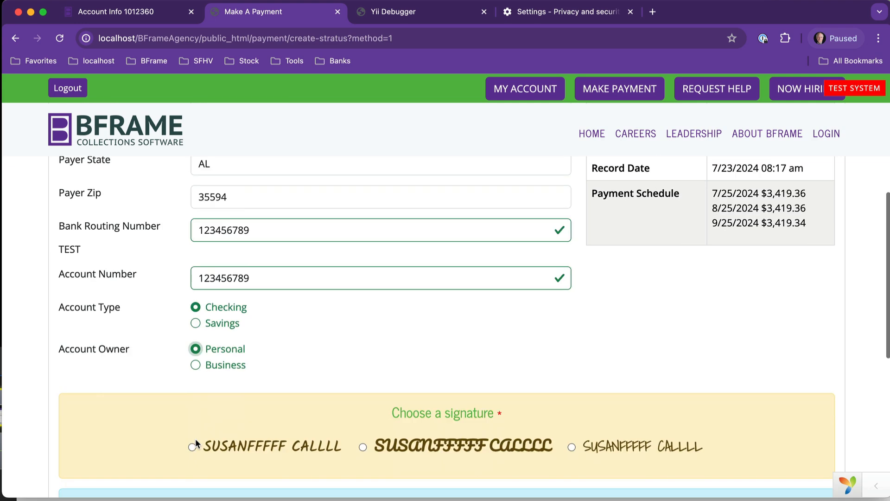
pyautogui.scroll(-6, 196, 443)
pyautogui.click(362, 211)
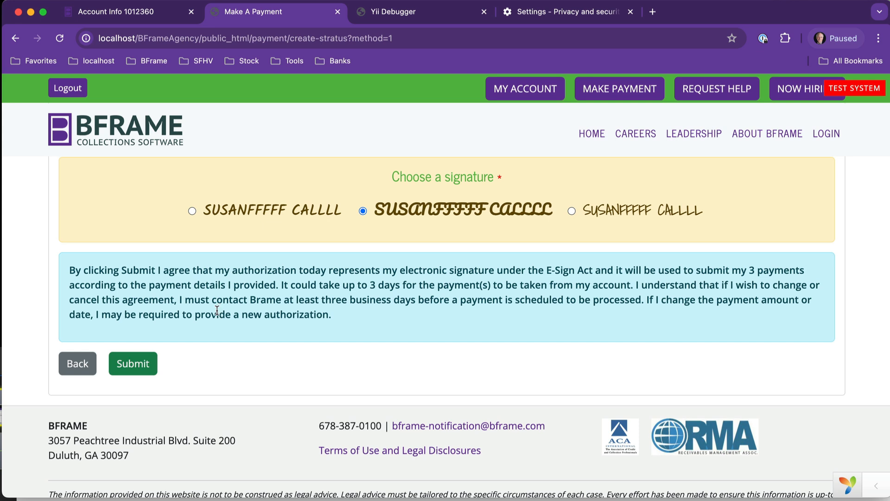
pyautogui.click(134, 370)
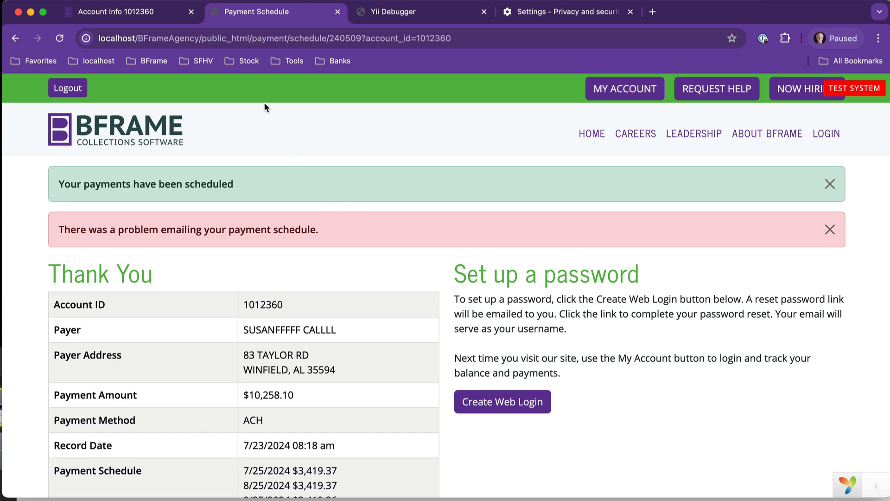
# - Return to the agent's Account Info tab
pyautogui.click(112, 12)
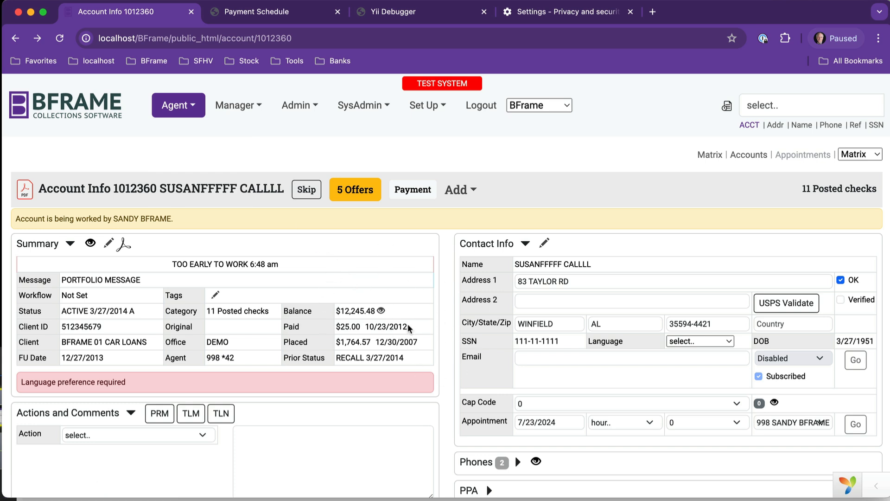
# - Reload Account Info, dismiss Announcements, and view the Payment Plan's payment schedule
pyautogui.click(381, 311)
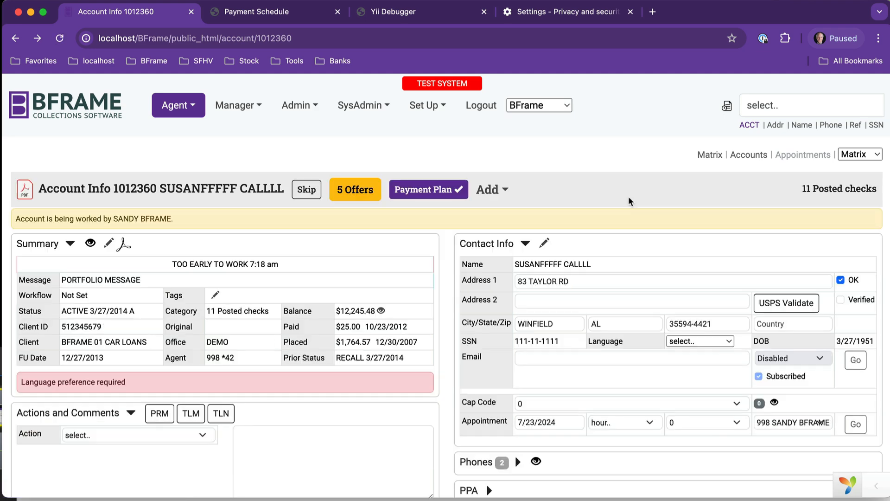
pyautogui.click(873, 178)
pyautogui.click(449, 198)
pyautogui.scroll(-8, 529, 315)
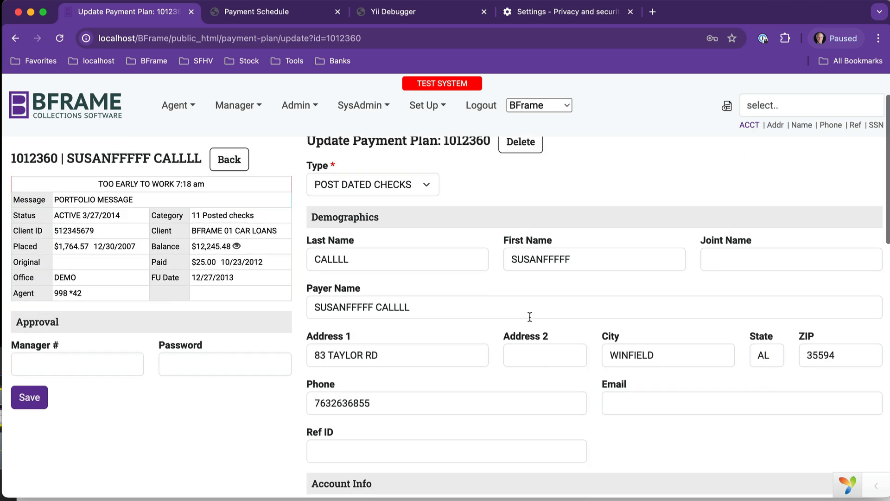
pyautogui.scroll(-7, 529, 315)
pyautogui.scroll(4, 530, 316)
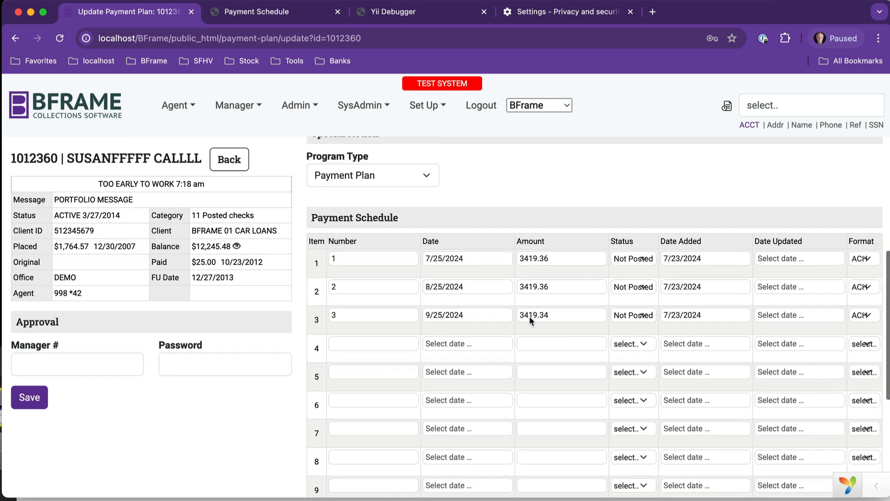